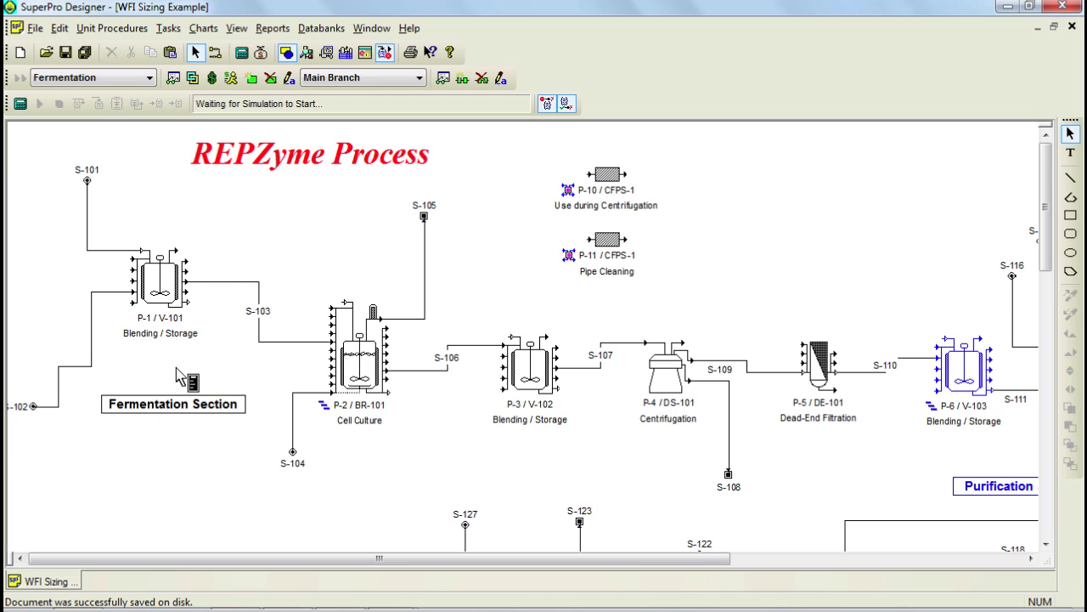
scroll(926, 412, "down", 3)
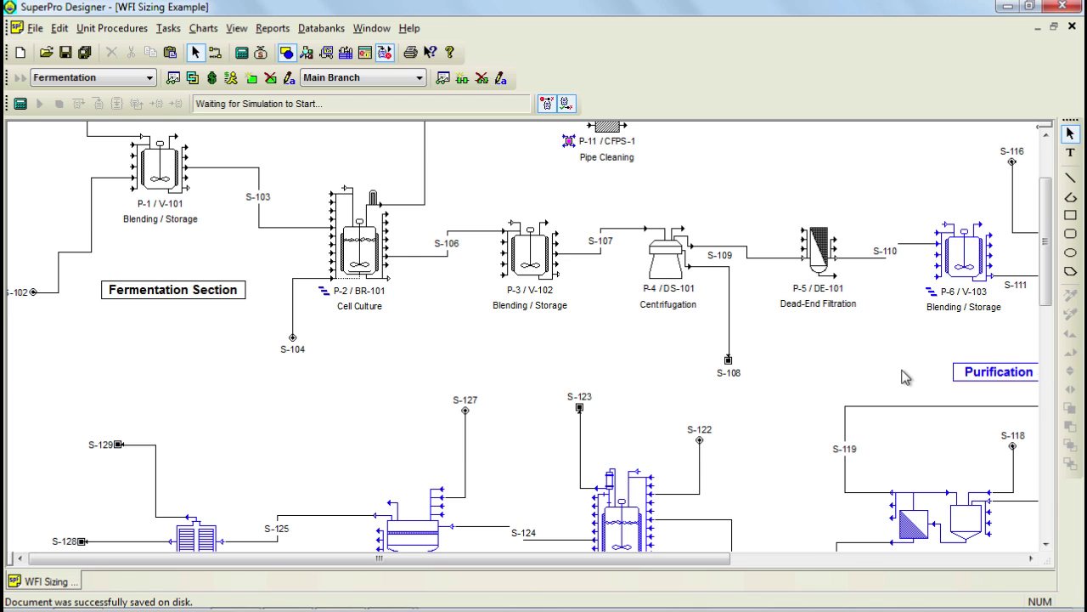
left_click_drag(686, 559, 864, 575)
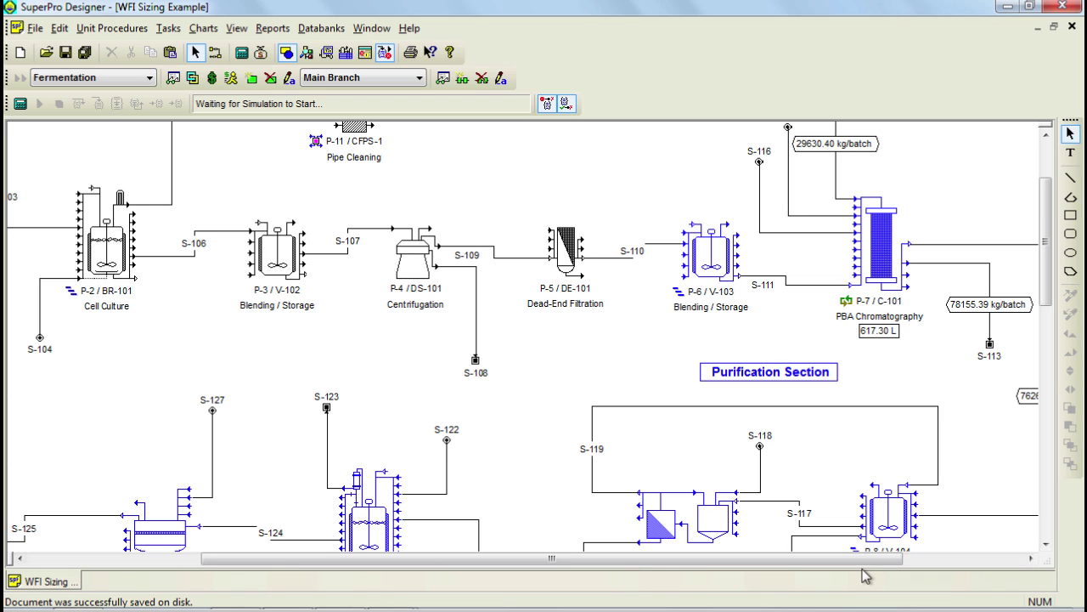
left_click_drag(652, 558, 422, 571)
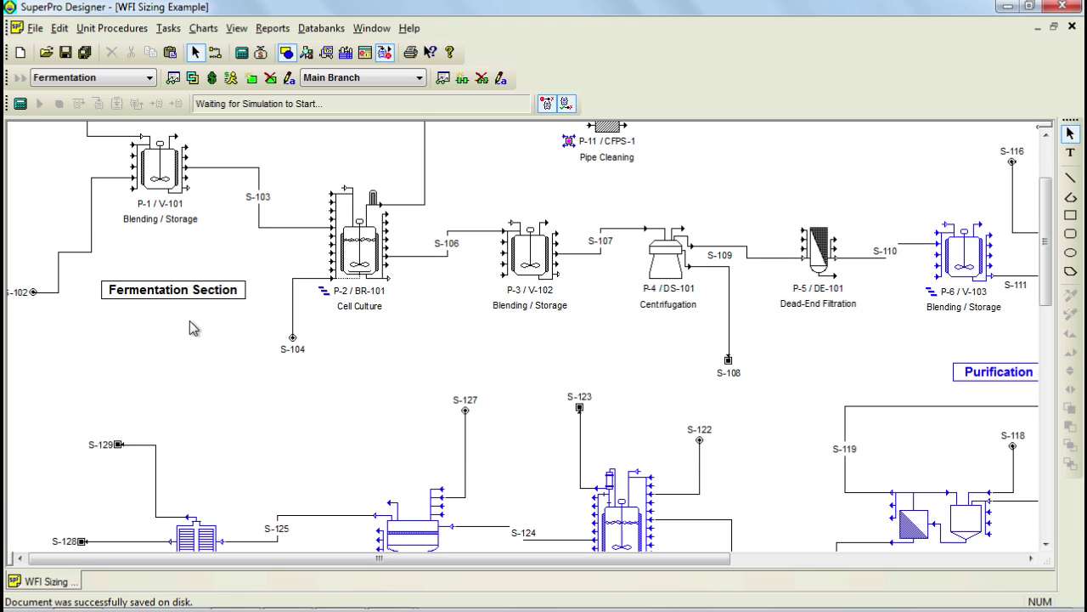
scroll(115, 148, "up", 3)
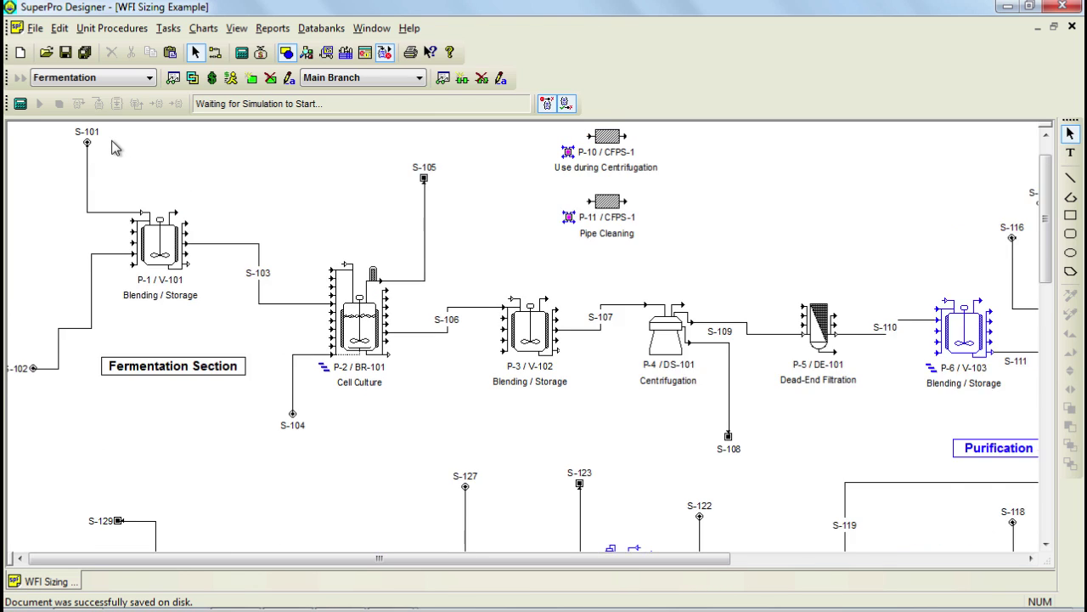
double_click(121, 252)
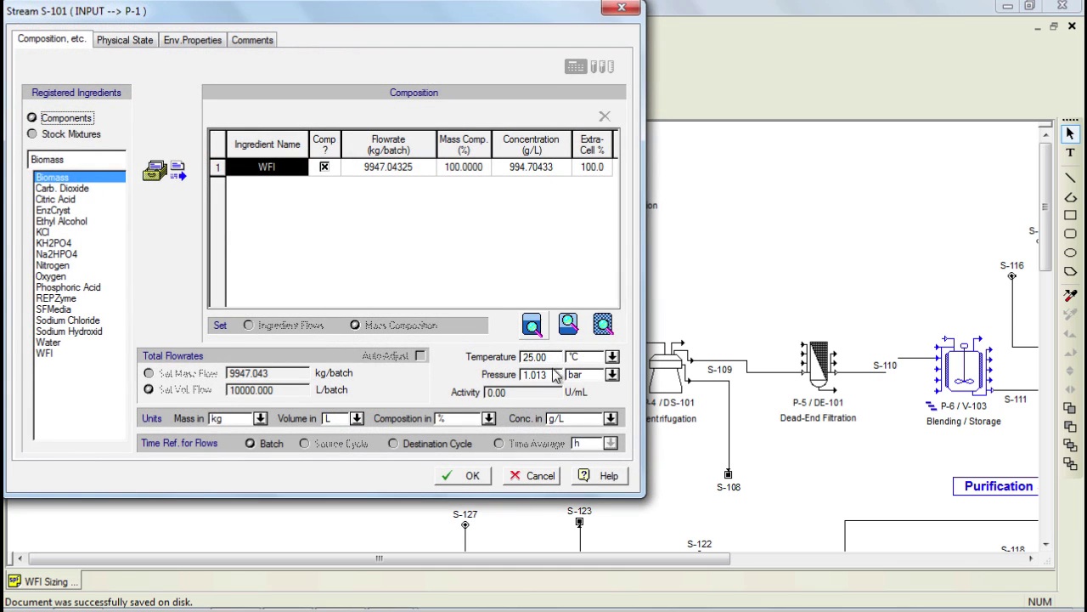
left_click(524, 477)
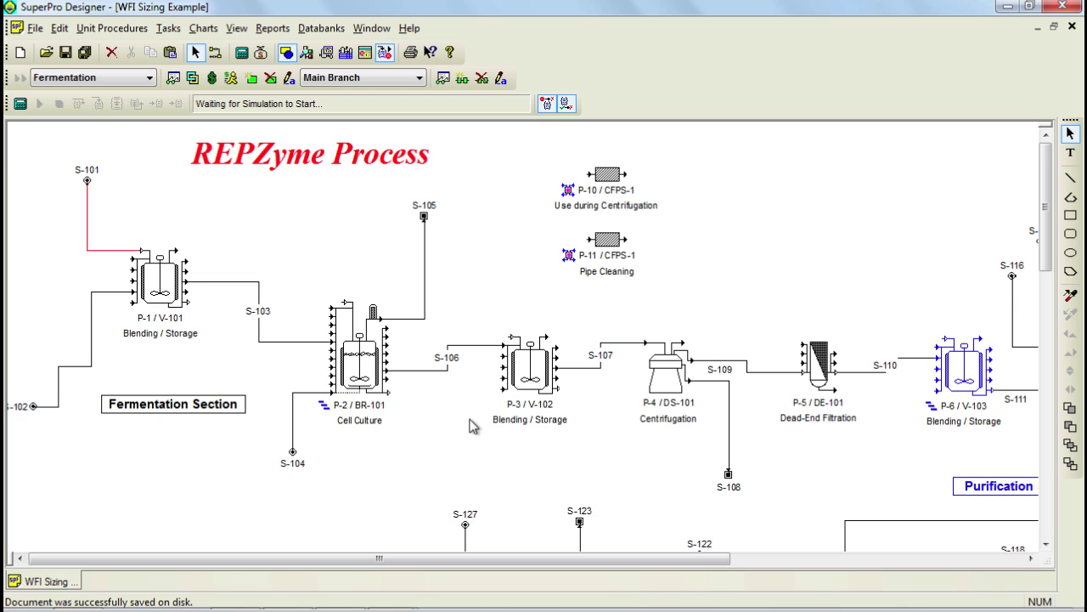
Open the Multiple Batches entering-materials chart for WFI, showing 8 batches over 10 days
left_click(204, 28)
mouse_move(240, 90)
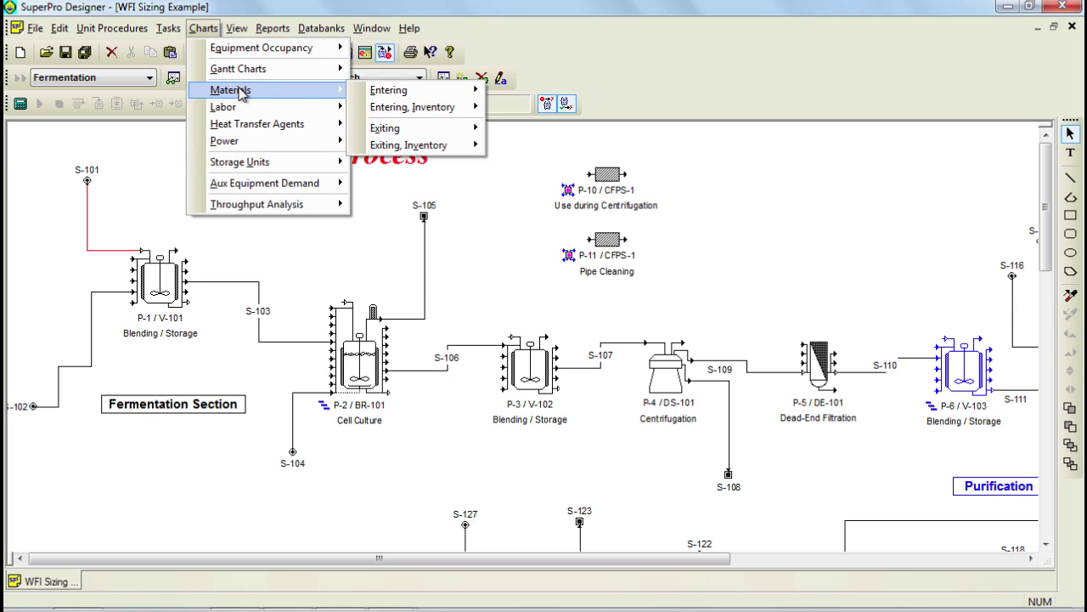
mouse_move(397, 93)
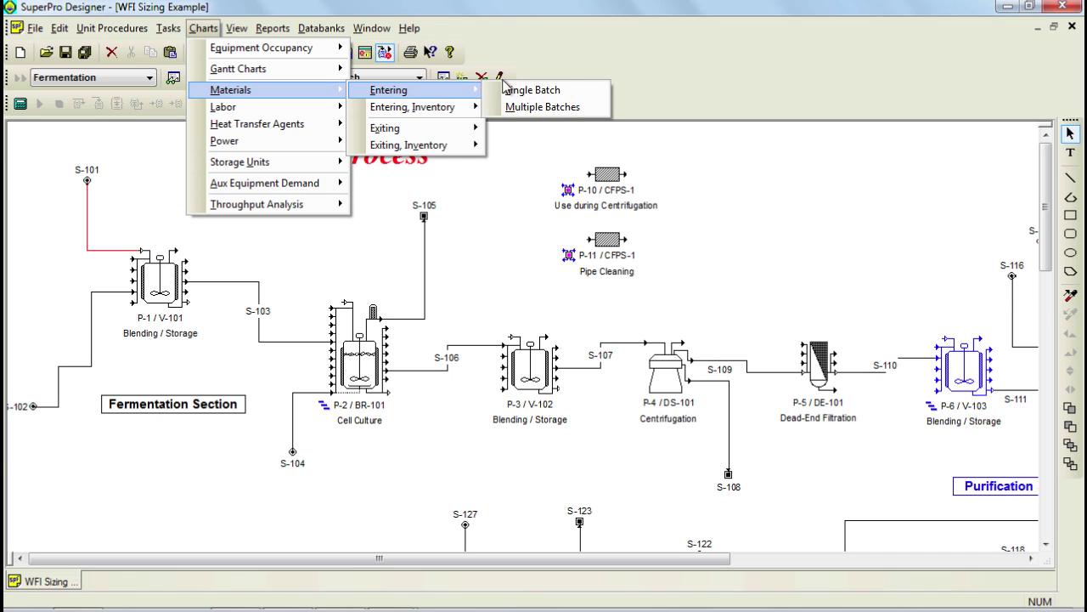
left_click(523, 107)
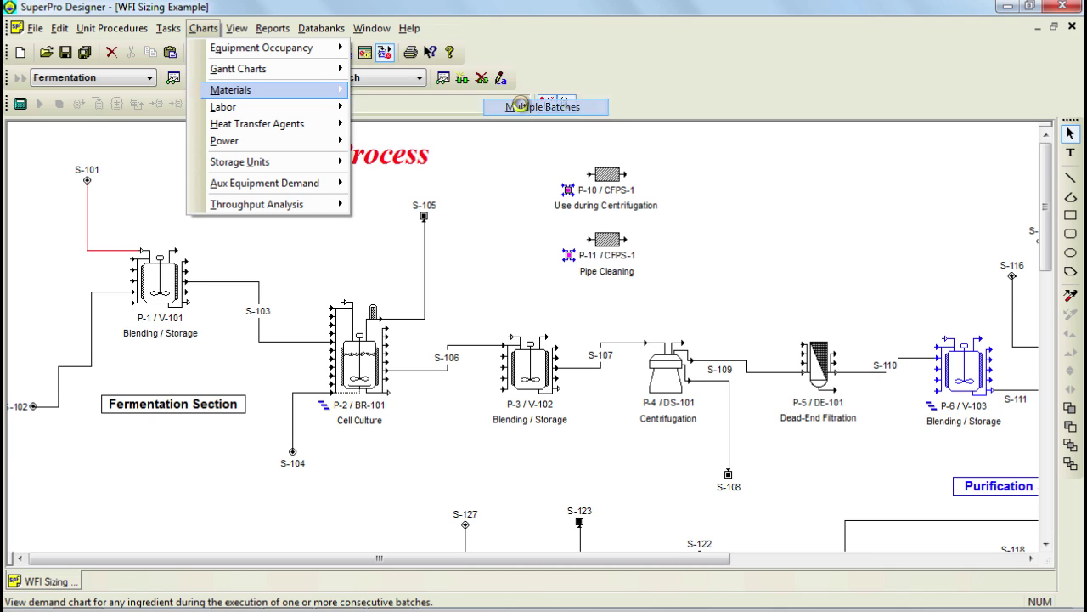
left_click_drag(537, 10, 537, 46)
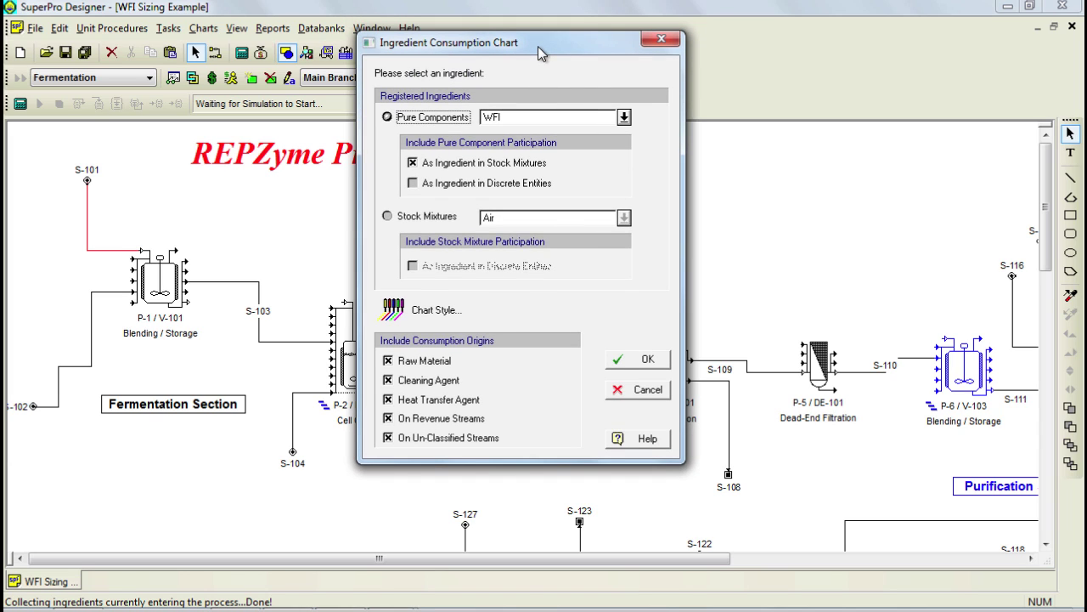
left_click(625, 119)
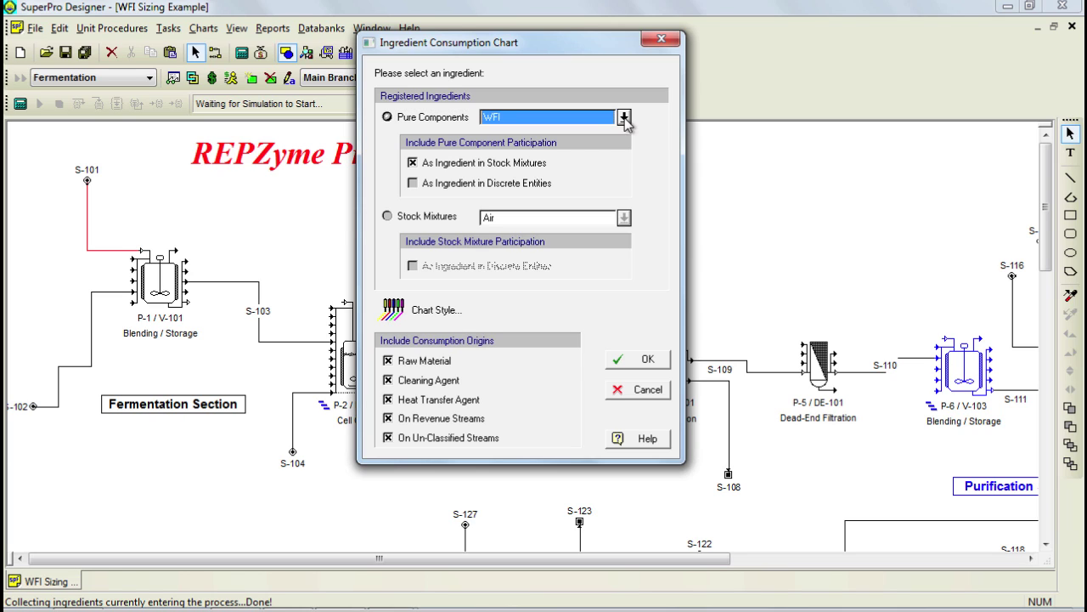
left_click(625, 119)
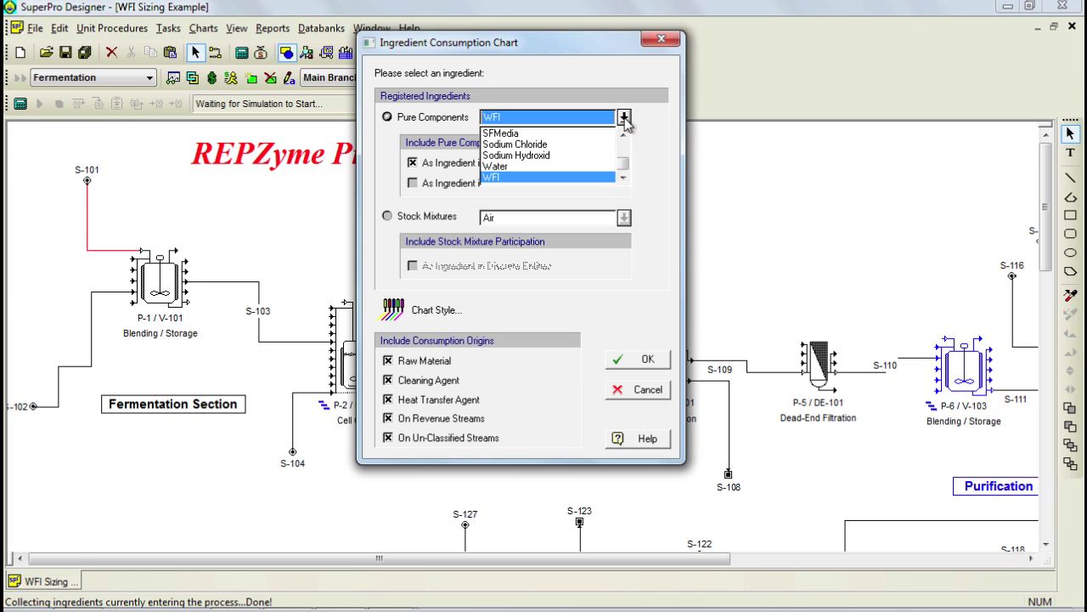
left_click(550, 178)
left_click(627, 360)
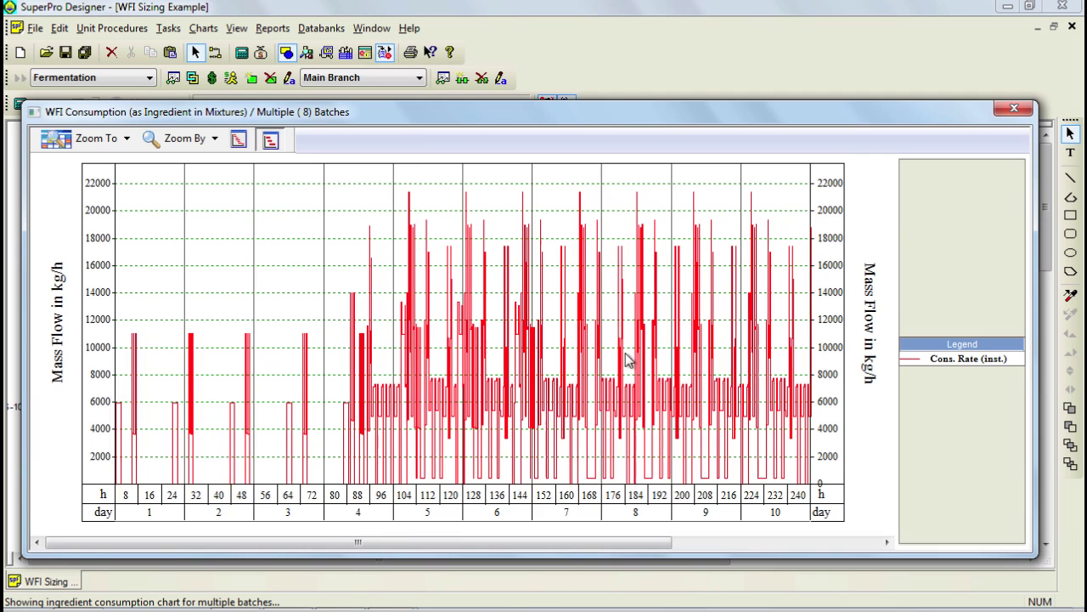
mouse_move(627, 359)
In Chart Style, add a 6 h time-averaged rate and a consumption amount reset every 6 h
right_click(481, 206)
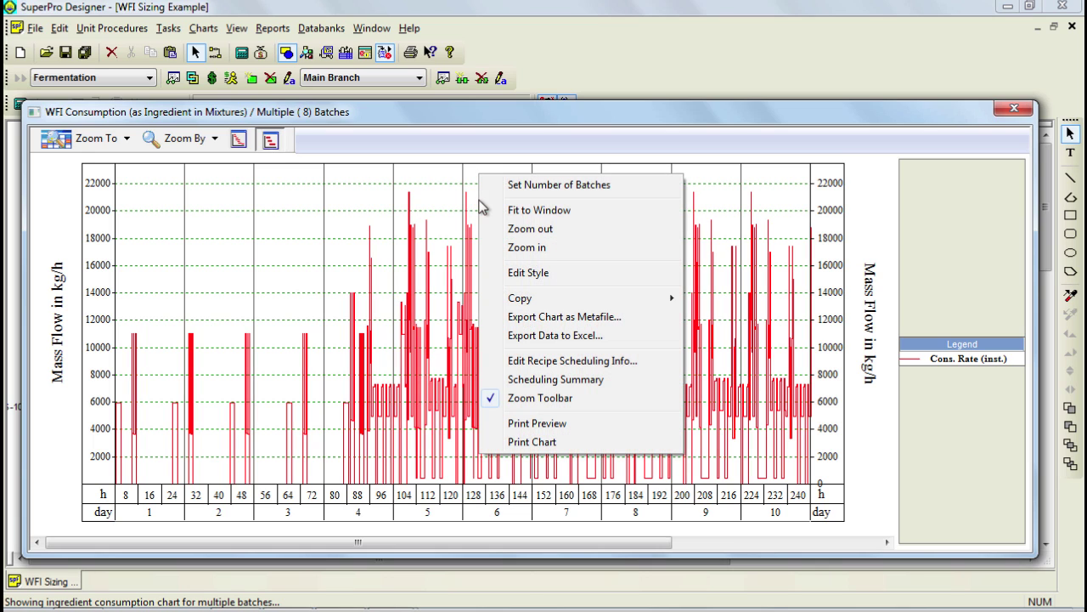
left_click(544, 275)
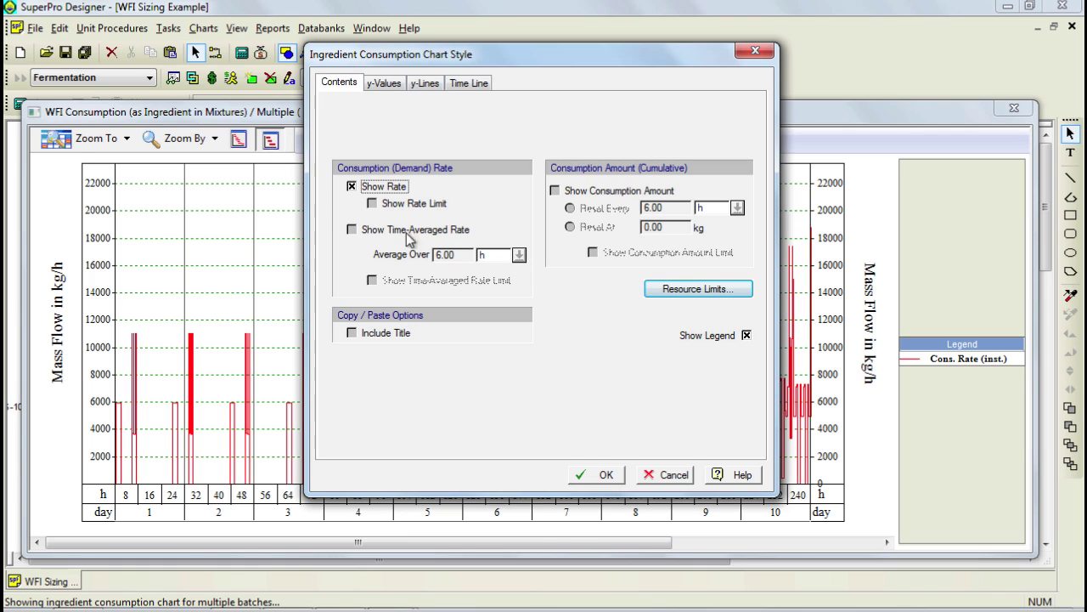
left_click(353, 230)
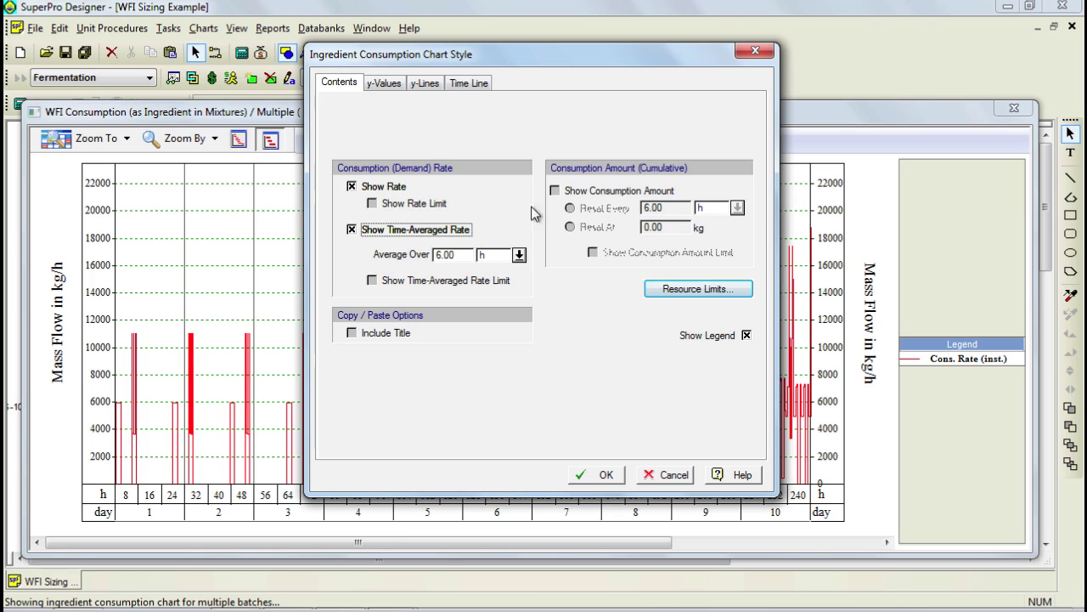
left_click(557, 192)
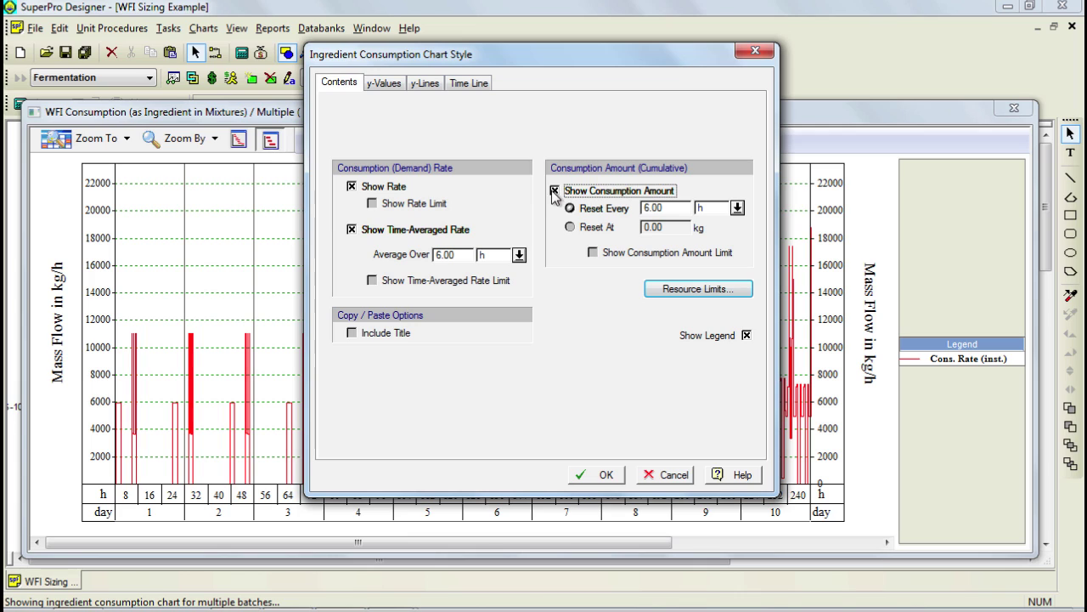
double_click(440, 255)
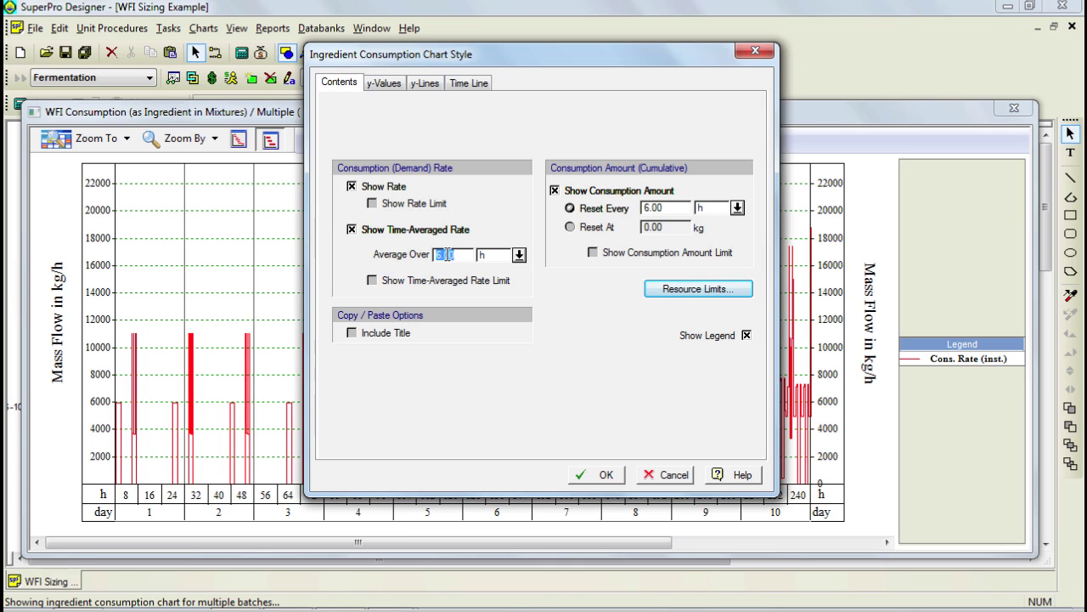
double_click(662, 206)
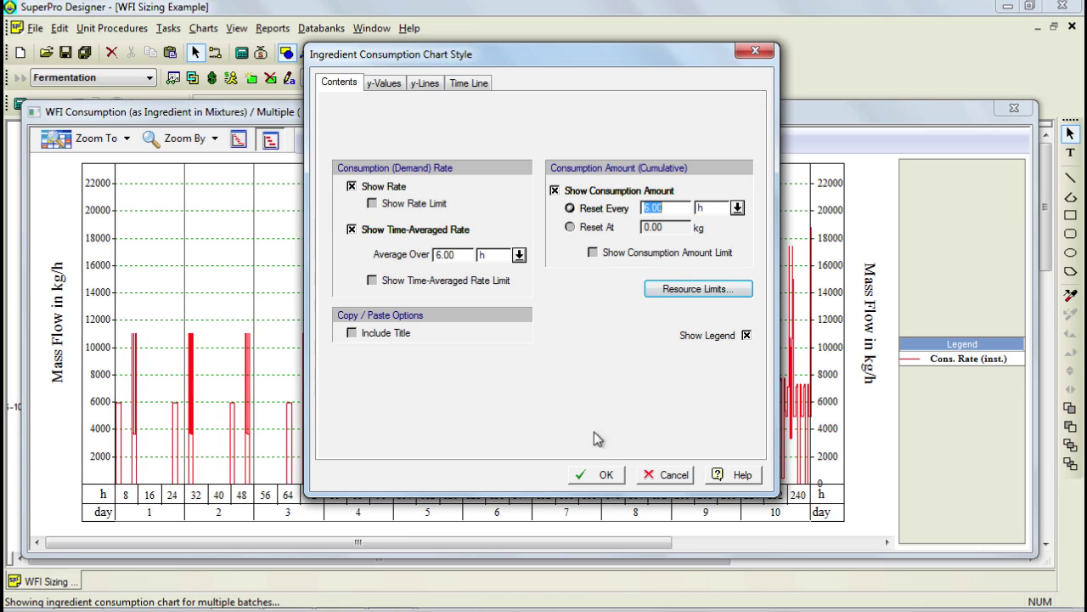
left_click(601, 481)
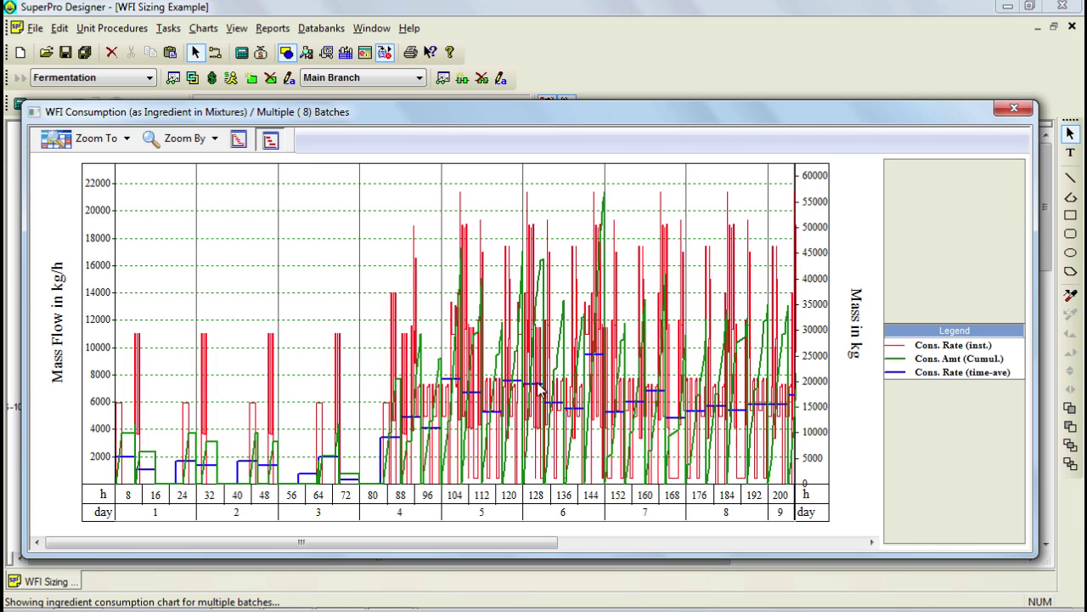
Read the red, green and blue WFI curve values, then close the WFI Consumption chart
mouse_move(538, 388)
mouse_move(513, 338)
mouse_move(529, 202)
mouse_move(607, 200)
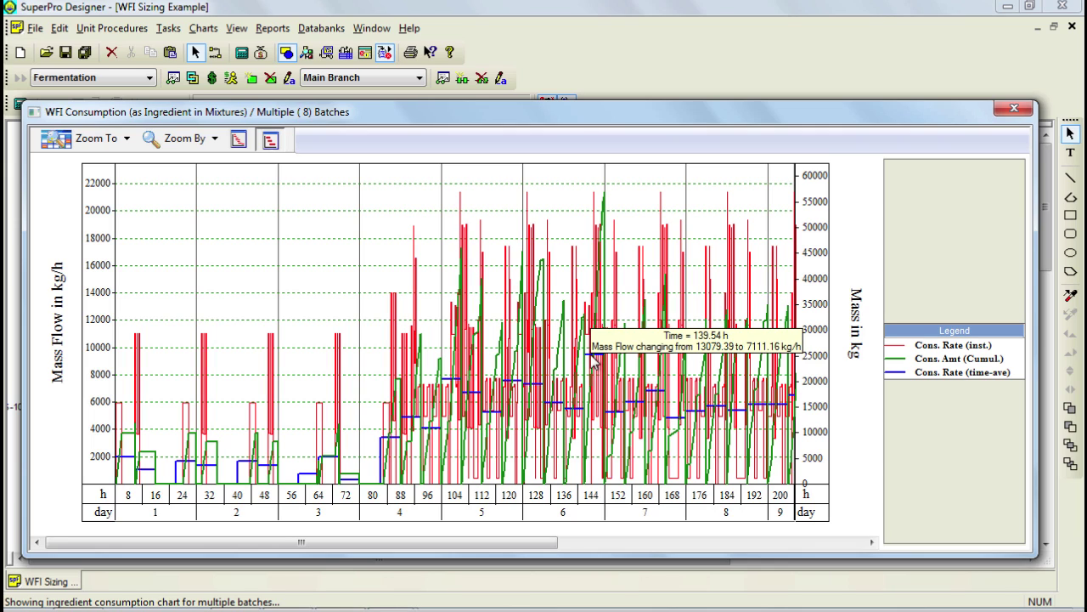
mouse_move(594, 360)
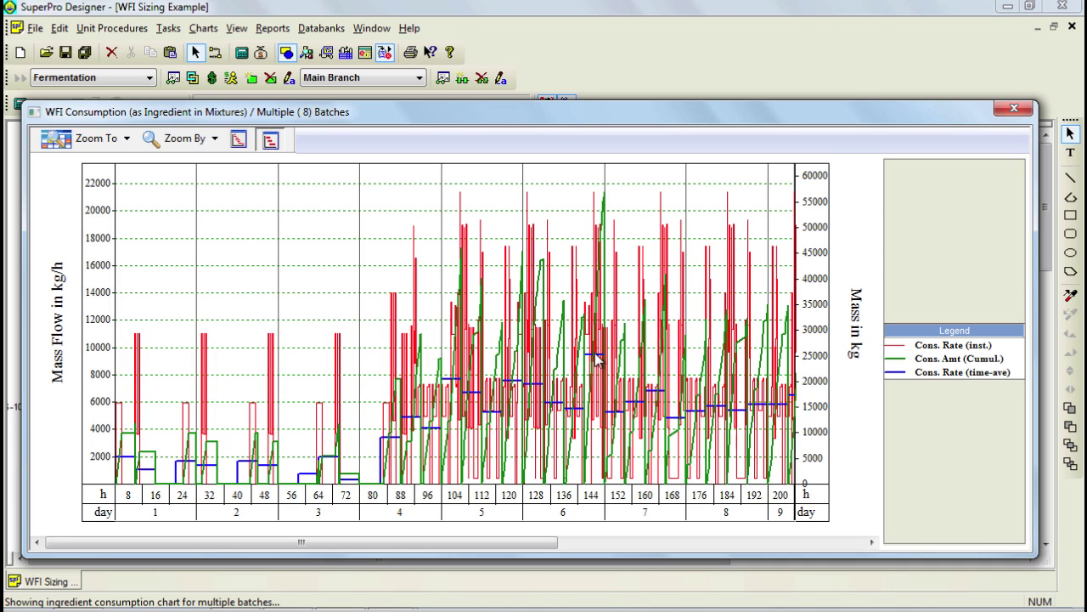
mouse_move(597, 359)
left_click(1014, 108)
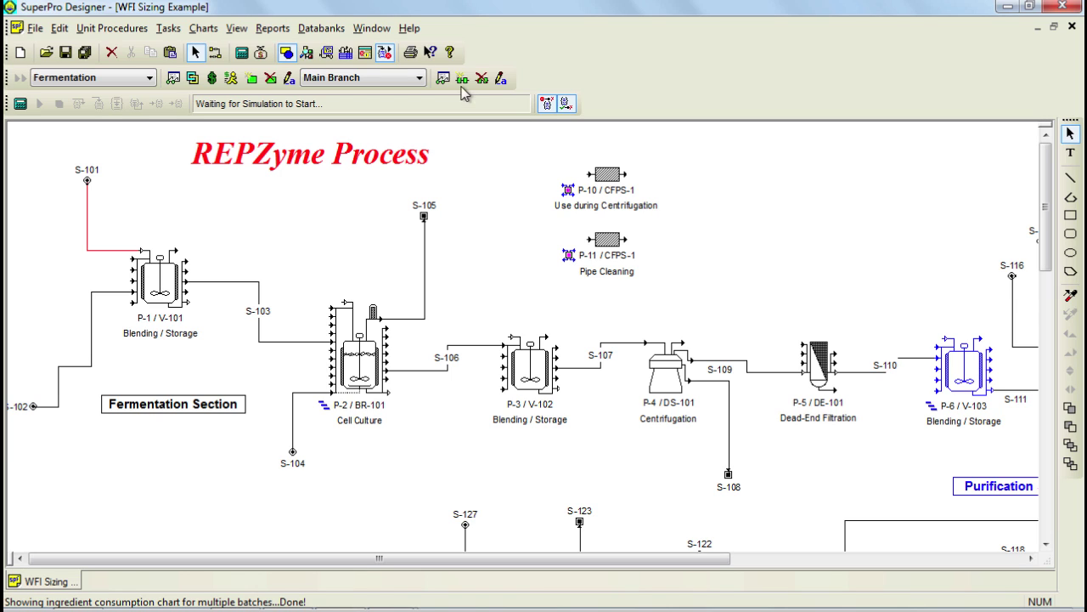
Choose the multi-batch entering-materials inventory chart for WFI
left_click(208, 31)
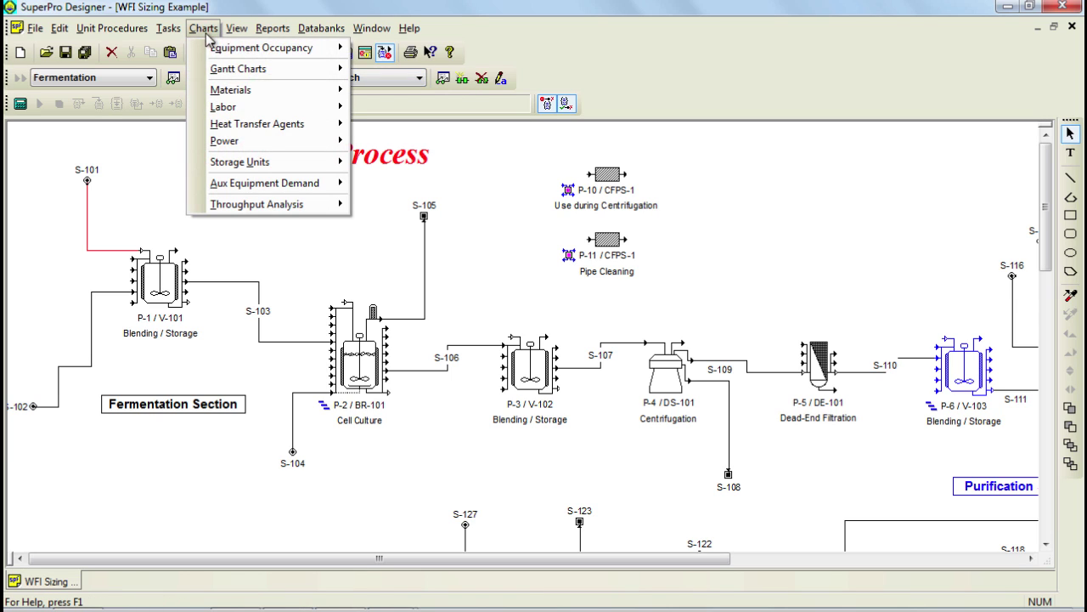
mouse_move(265, 93)
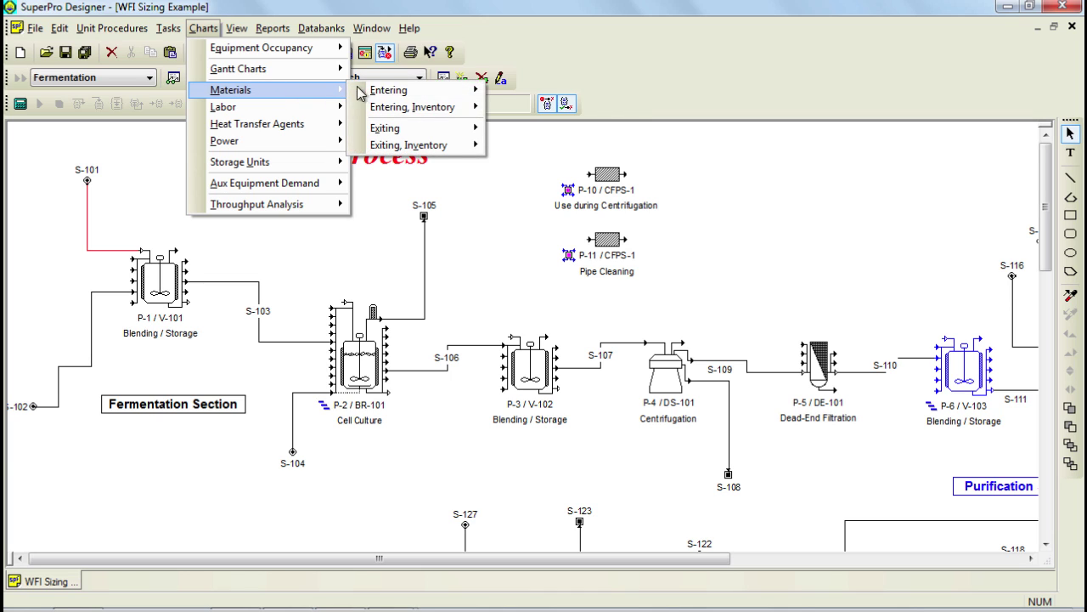
mouse_move(394, 108)
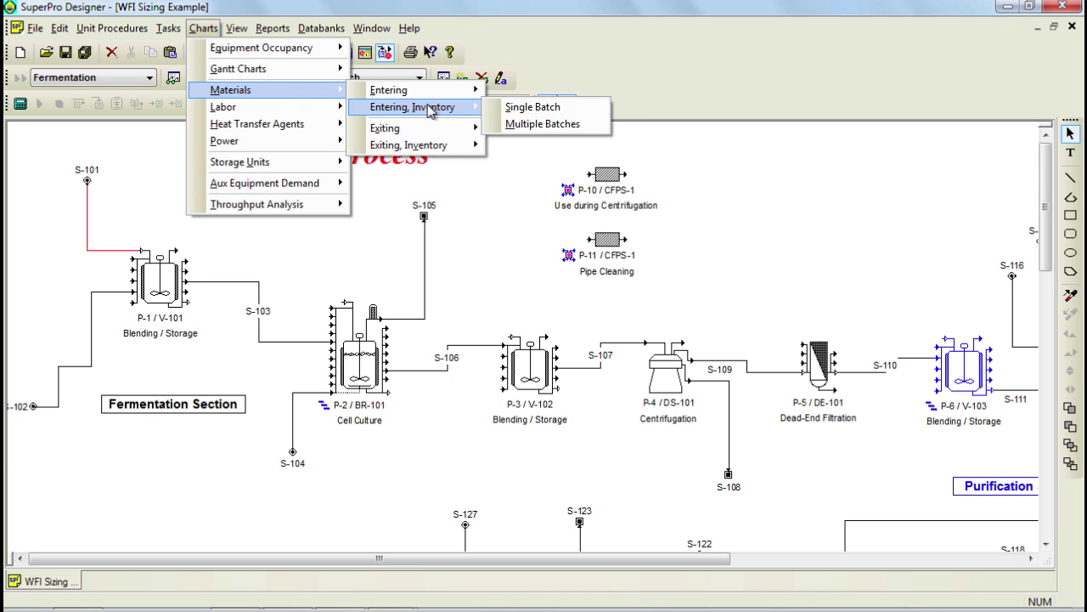
left_click(527, 128)
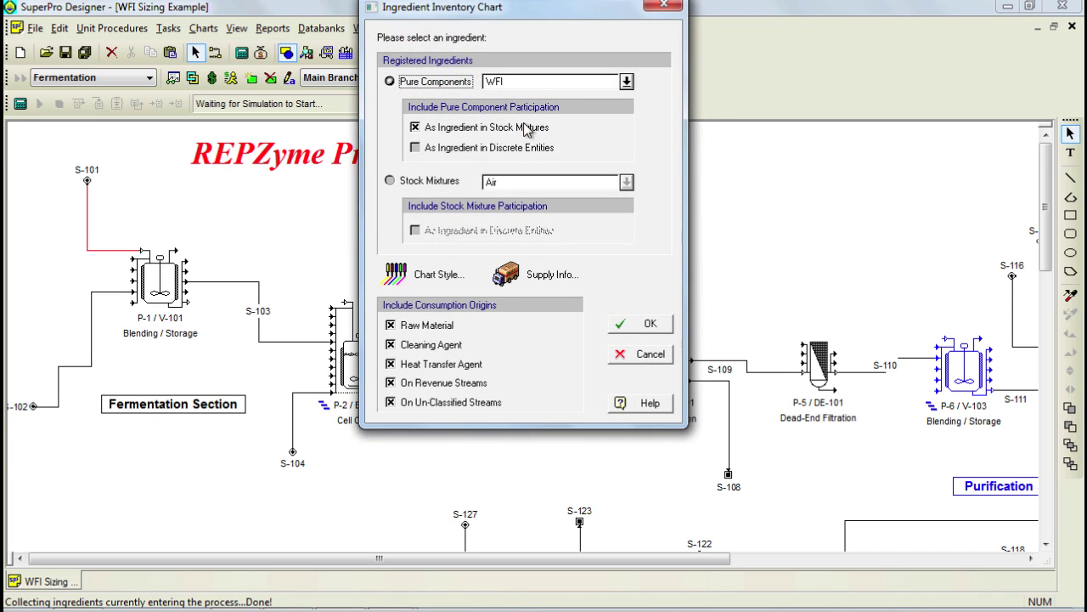
Set WFI supply to 55000 kg capacity, 20000 kg initial contents and 10000 kg/h, then generate the chart
left_click(548, 279)
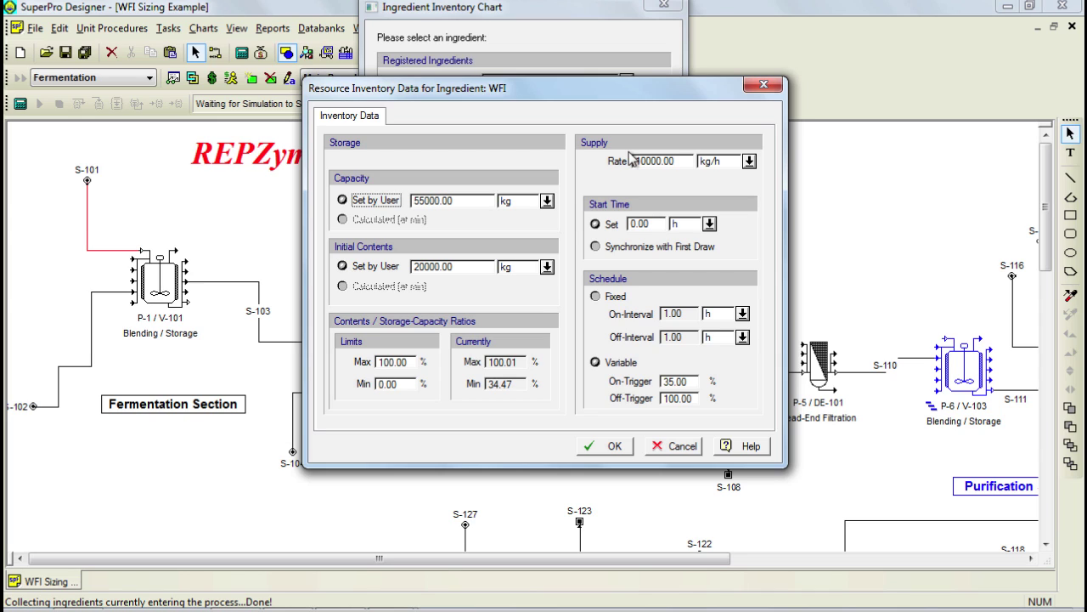
double_click(448, 269)
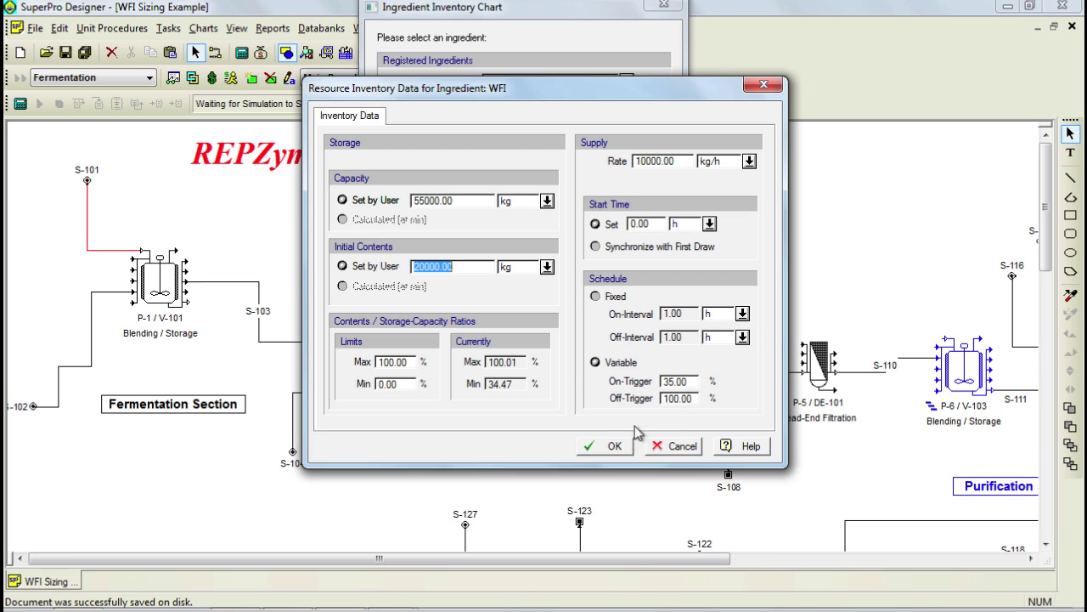
left_click(617, 448)
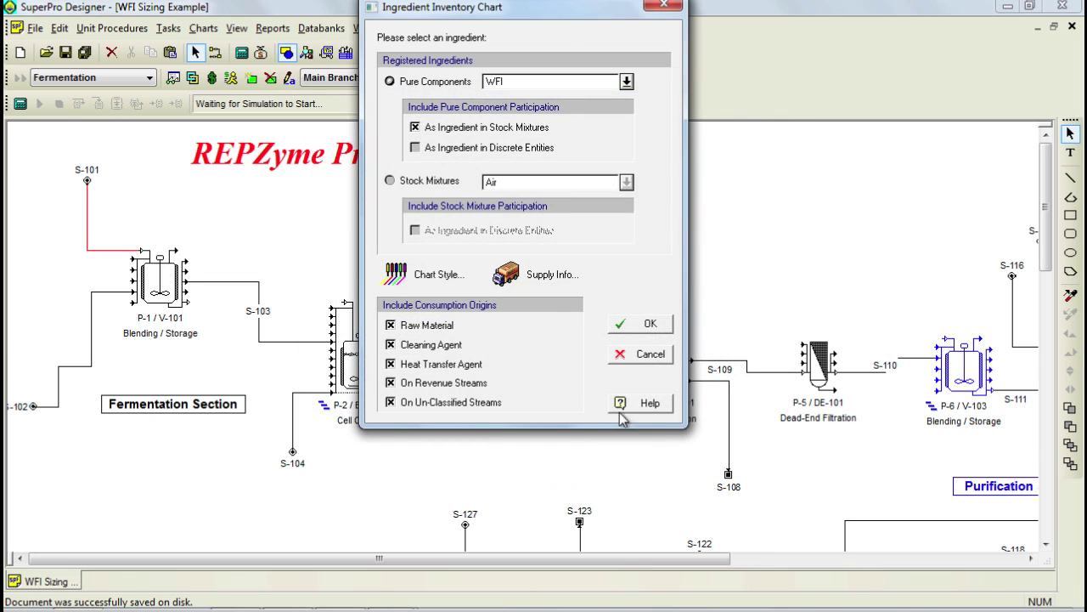
left_click(651, 325)
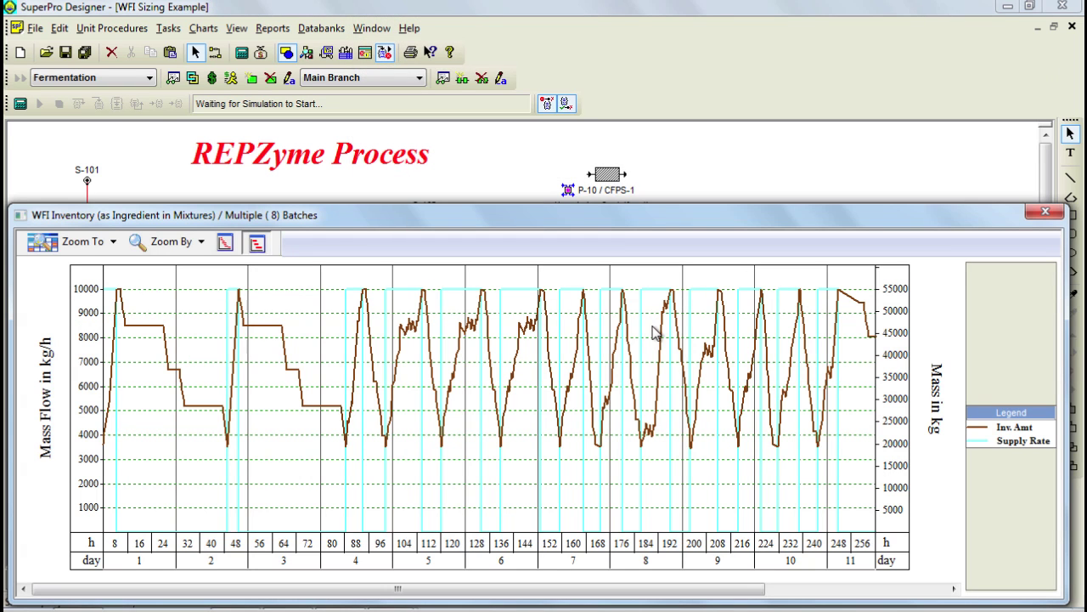
Move the WFI Inventory chart window higher and read its inventory and supply rate curves
left_click_drag(607, 220, 613, 135)
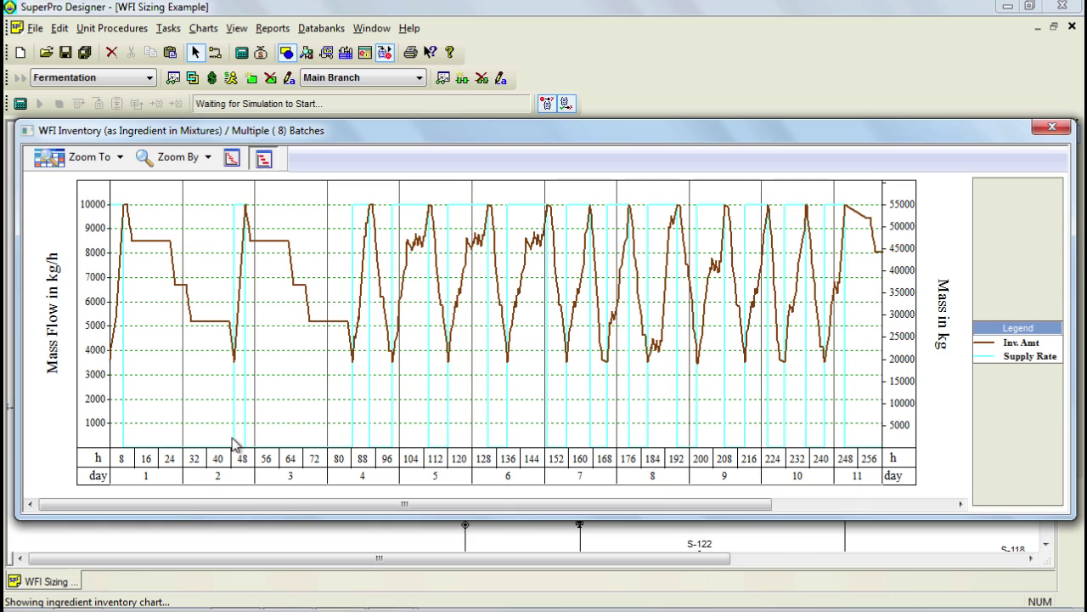
mouse_move(235, 444)
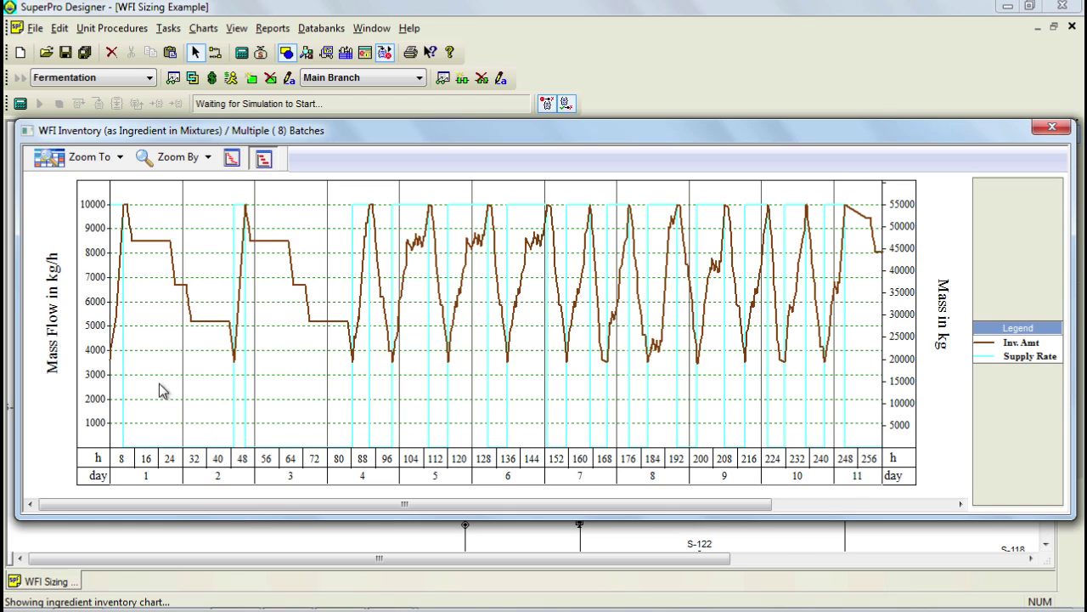
mouse_move(116, 211)
mouse_move(239, 370)
Set the inventory chart to 15 batches and scroll right to the later days
right_click(310, 221)
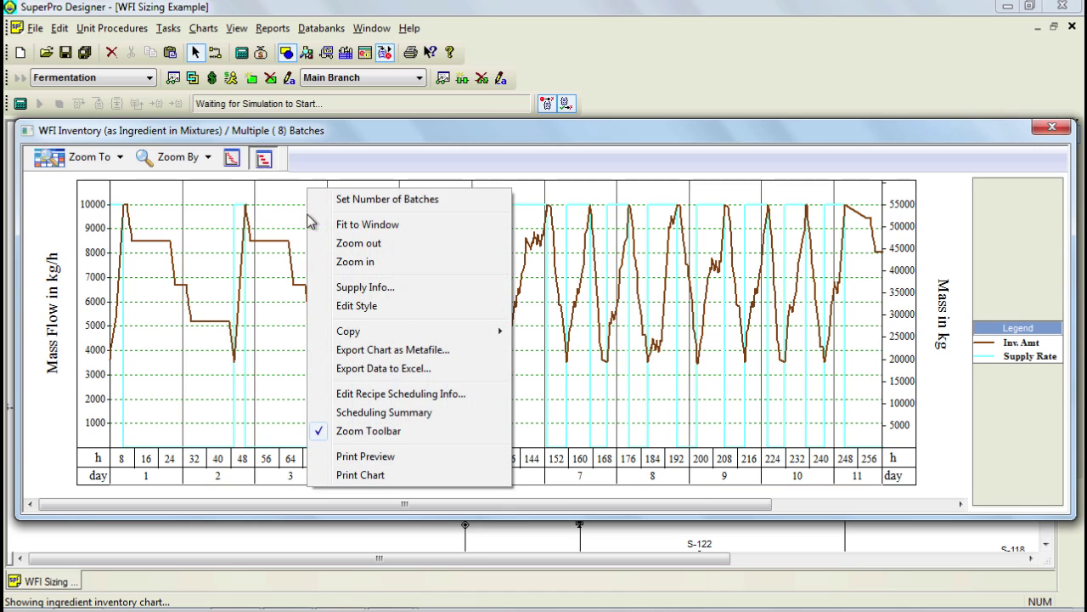
left_click(352, 200)
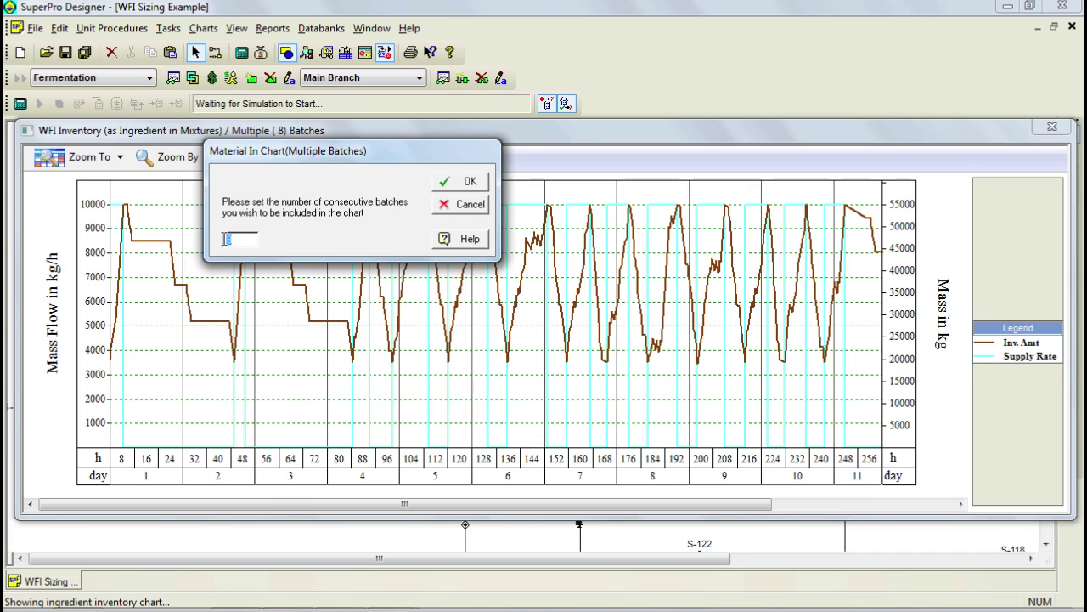
type("15")
left_click(464, 184)
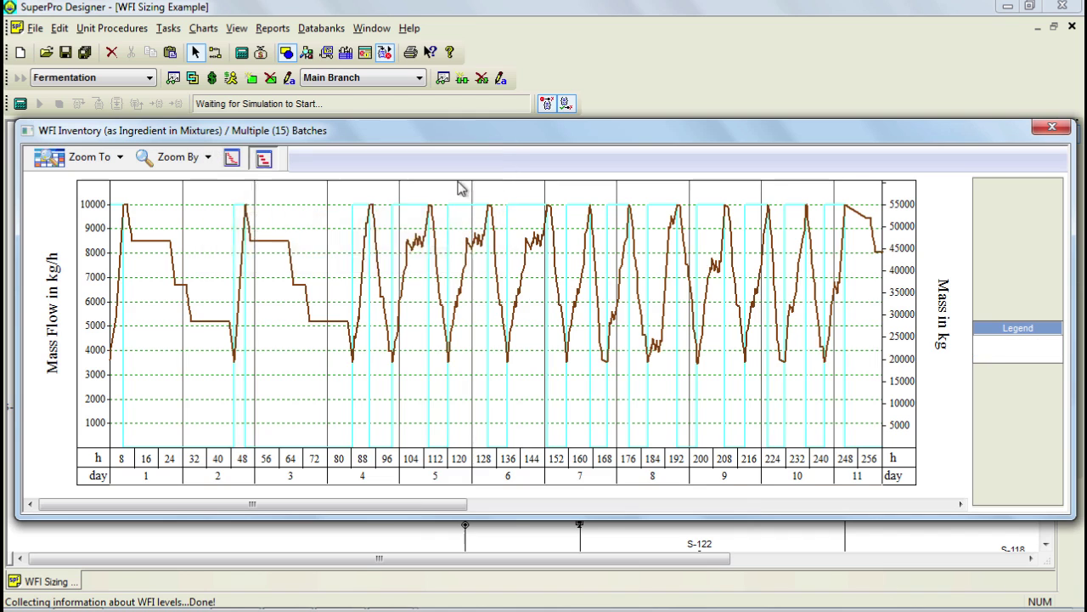
left_click_drag(387, 504, 588, 502)
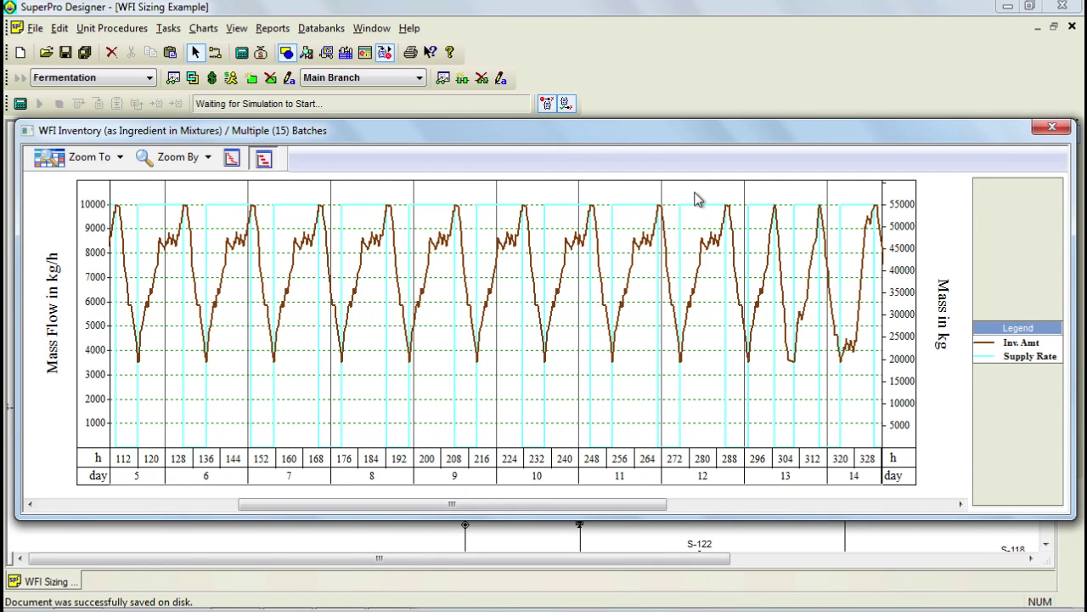